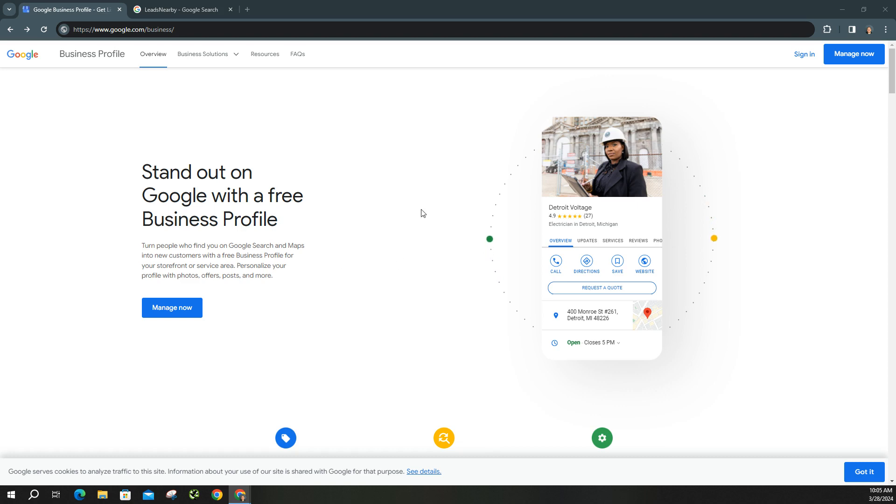
- Switch to the LeadsNearby Google Search results showing the profile's management tools
{"action": "left_click", "coordinate": [173, 10]}
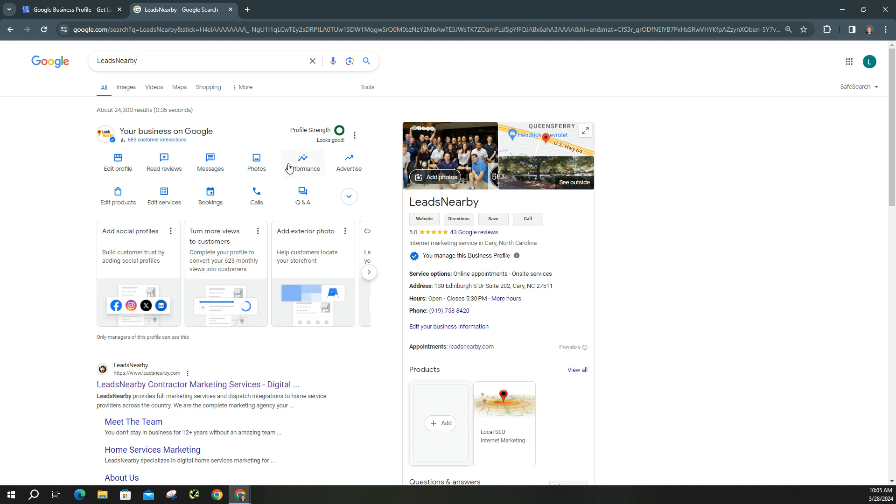
- Open the Performance report from the 'Your business on Google' panel
{"action": "left_click", "coordinate": [303, 168]}
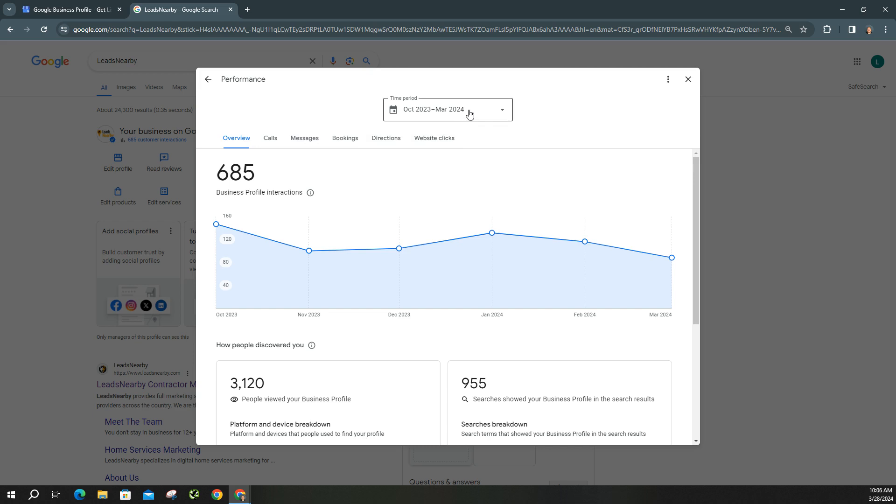
- Review the Oct 2023–Mar 2024 overview and reopen the report's month picker
{"action": "left_click", "coordinate": [470, 112]}
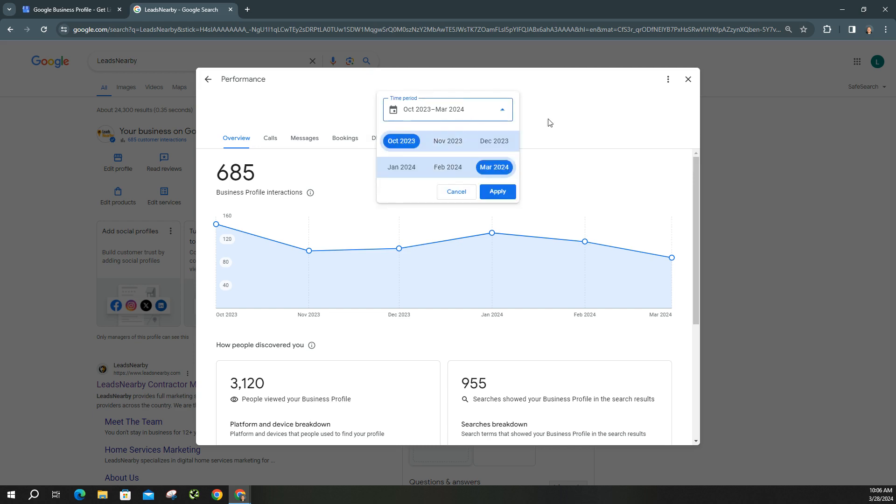
{"action": "left_click", "coordinate": [520, 137]}
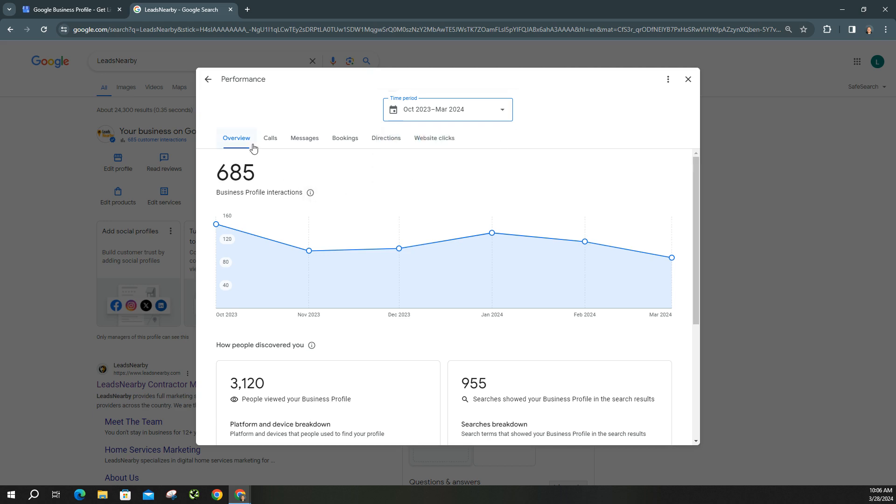
{"action": "scroll", "coordinate": [350, 154], "scroll_direction": "down", "scroll_amount": 2}
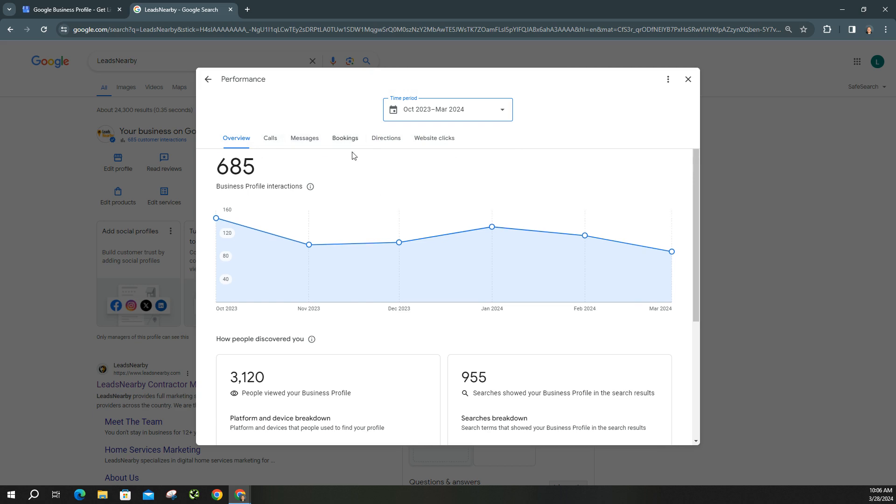
{"action": "scroll", "coordinate": [329, 245], "scroll_direction": "down", "scroll_amount": 3}
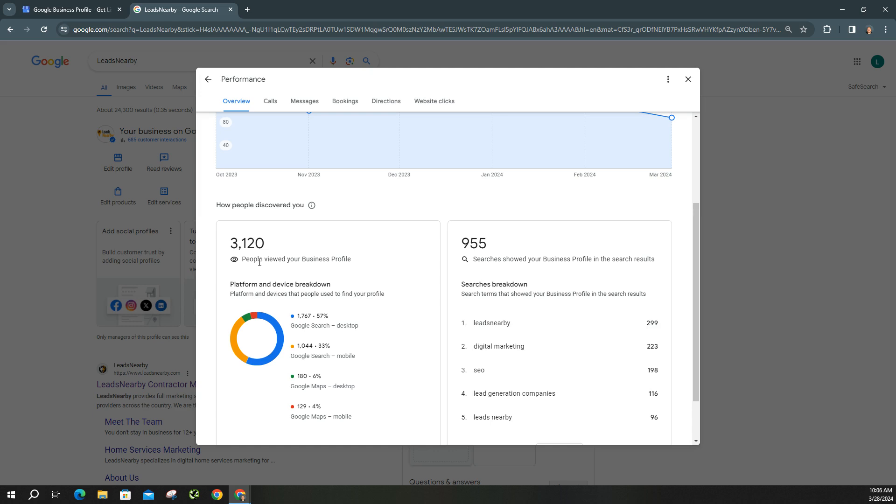
{"action": "scroll", "coordinate": [259, 262], "scroll_direction": "up", "scroll_amount": 5}
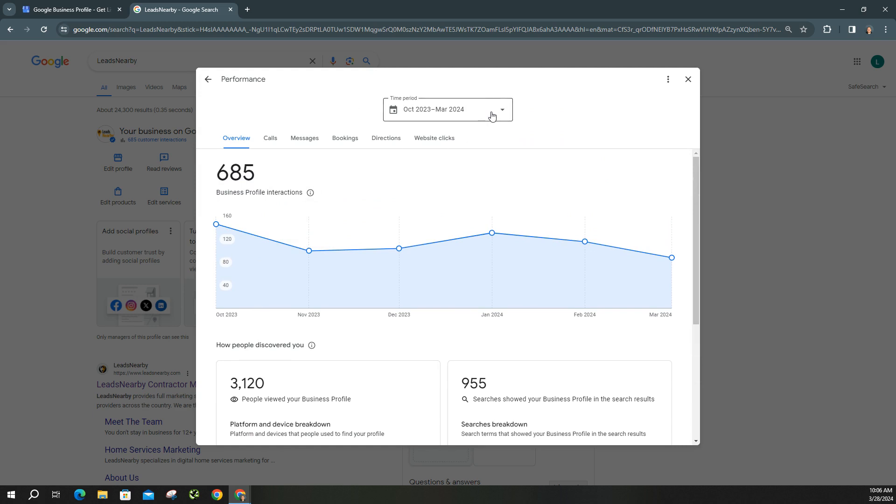
{"action": "left_click", "coordinate": [493, 114]}
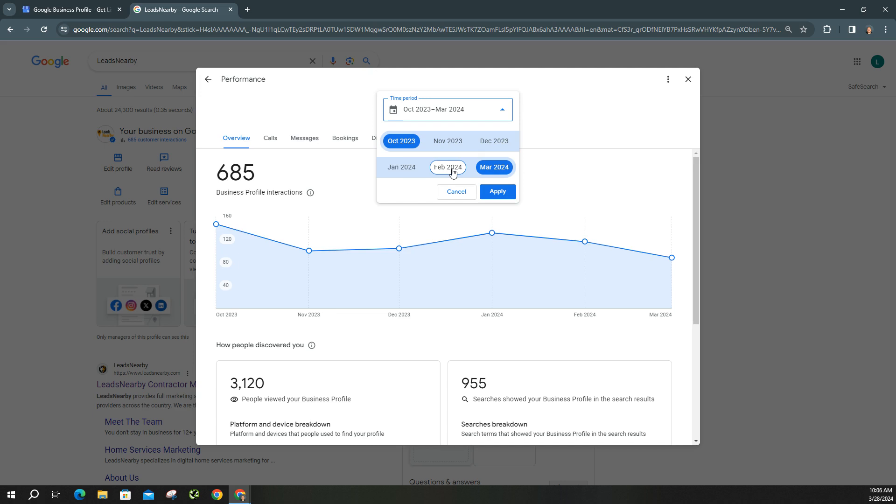
- Set the report period to Feb 2024 only and view its call statistics (10 calls, up 100%)
{"action": "left_click", "coordinate": [453, 174]}
{"action": "left_click", "coordinate": [453, 172]}
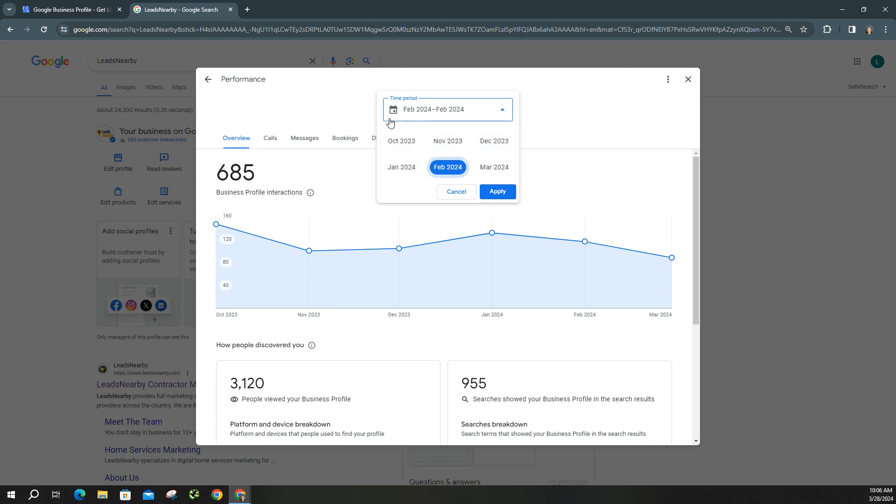
{"action": "left_click", "coordinate": [497, 191]}
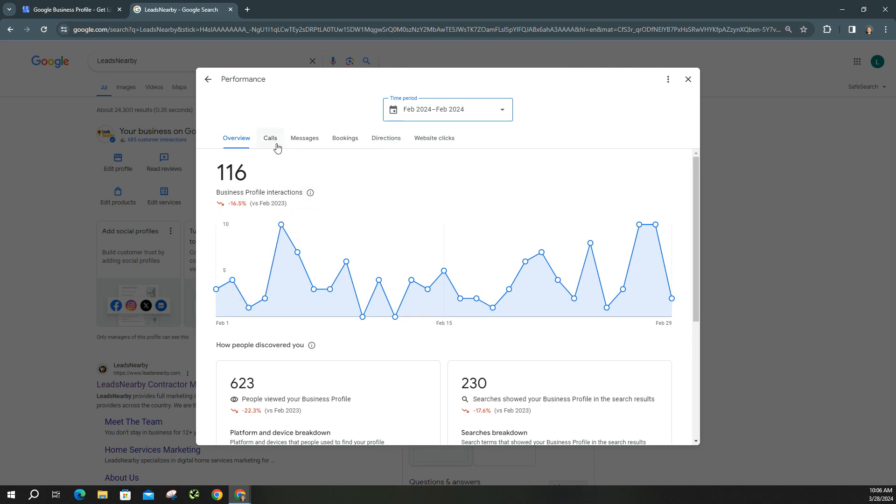
{"action": "left_click", "coordinate": [271, 137]}
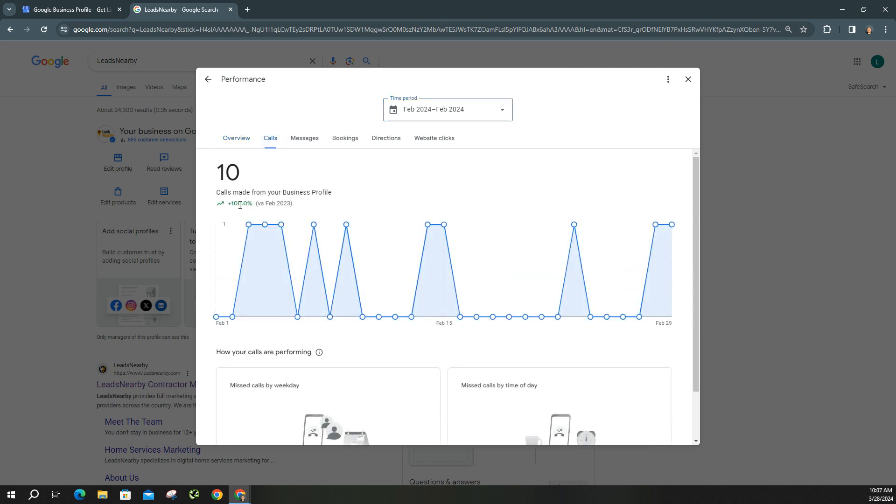
- View February messages (0 sent, down 100%) then the bookings figures
{"action": "left_click", "coordinate": [313, 140]}
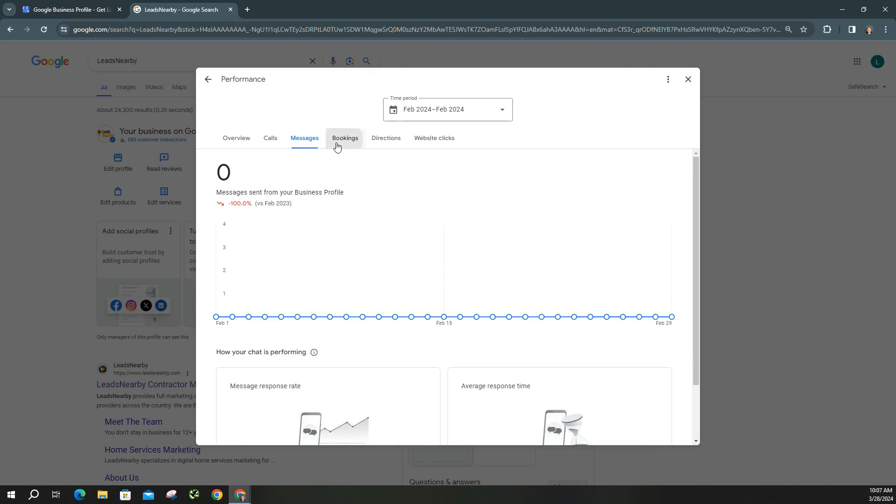
{"action": "left_click", "coordinate": [344, 138]}
- View February direction requests, then website clicks: 69, down 18.8% versus Feb 2023
{"action": "left_click", "coordinate": [386, 138]}
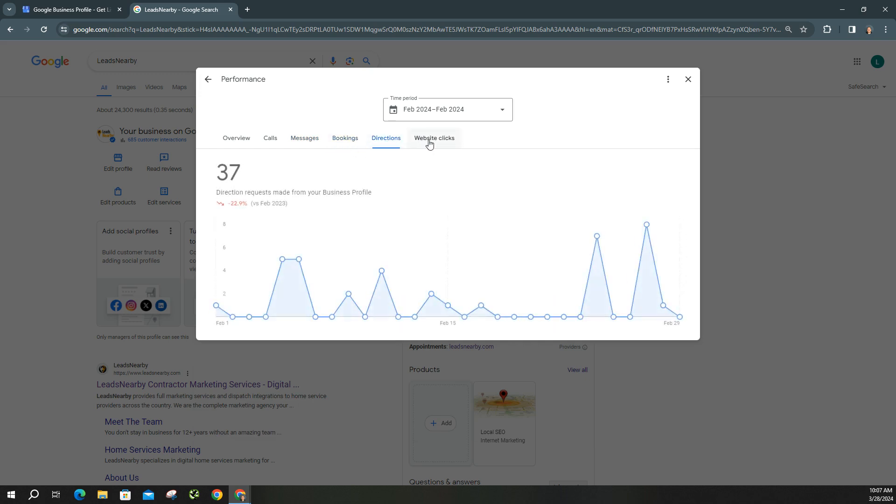
{"action": "left_click", "coordinate": [434, 138]}
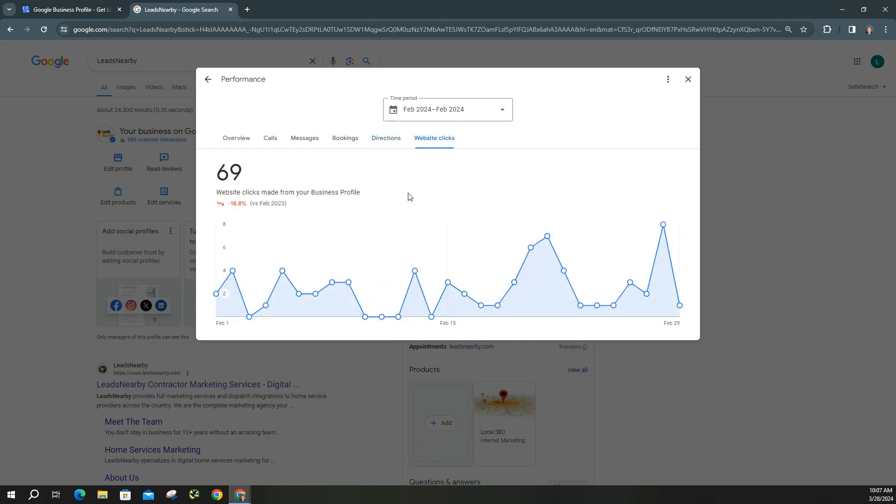